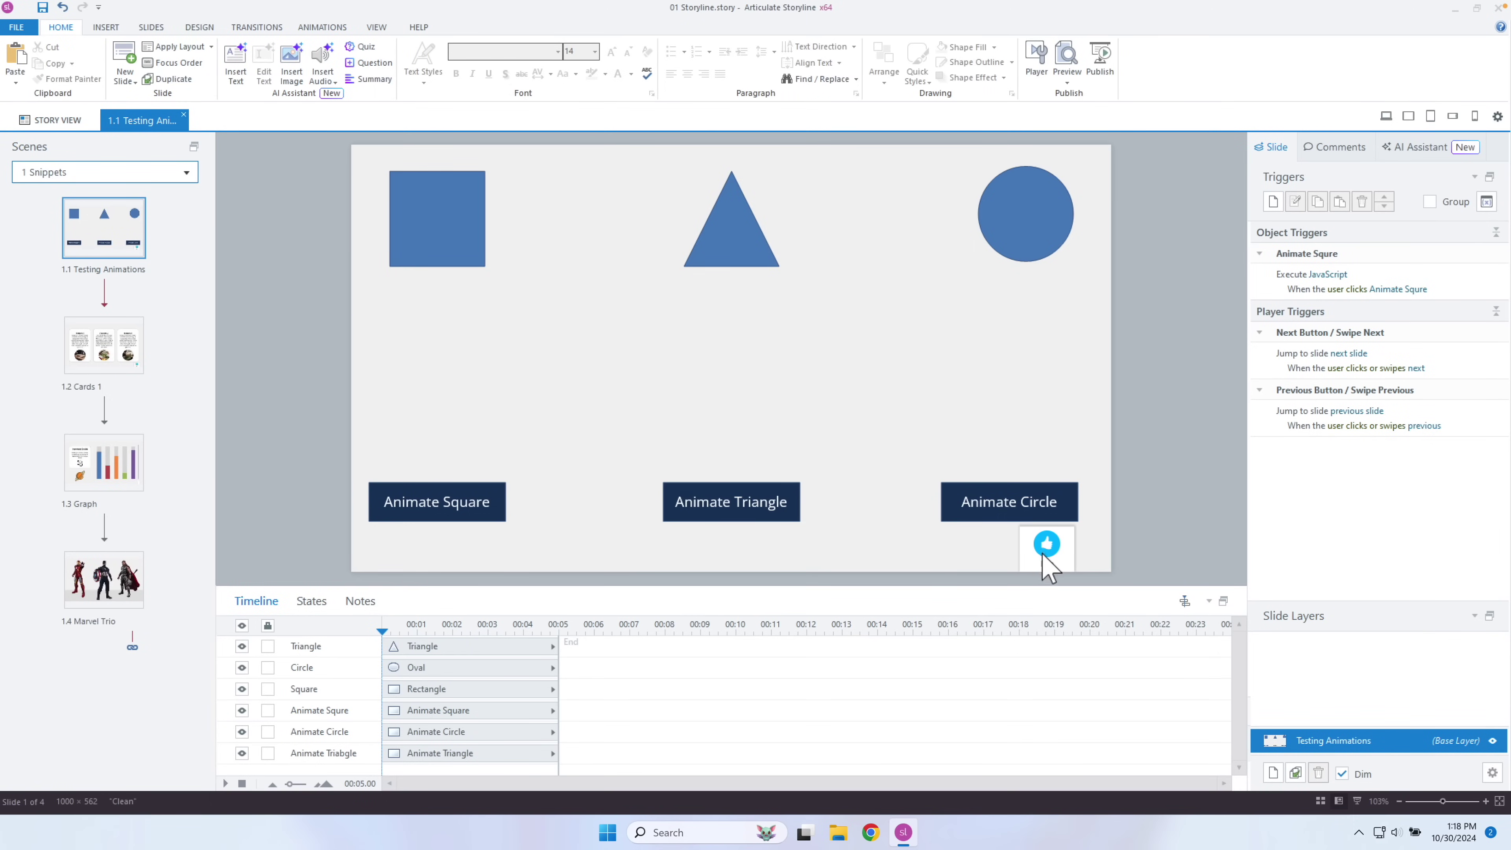
Open the slide master from the View tab to show the Liked Page layer
left_click(376, 26)
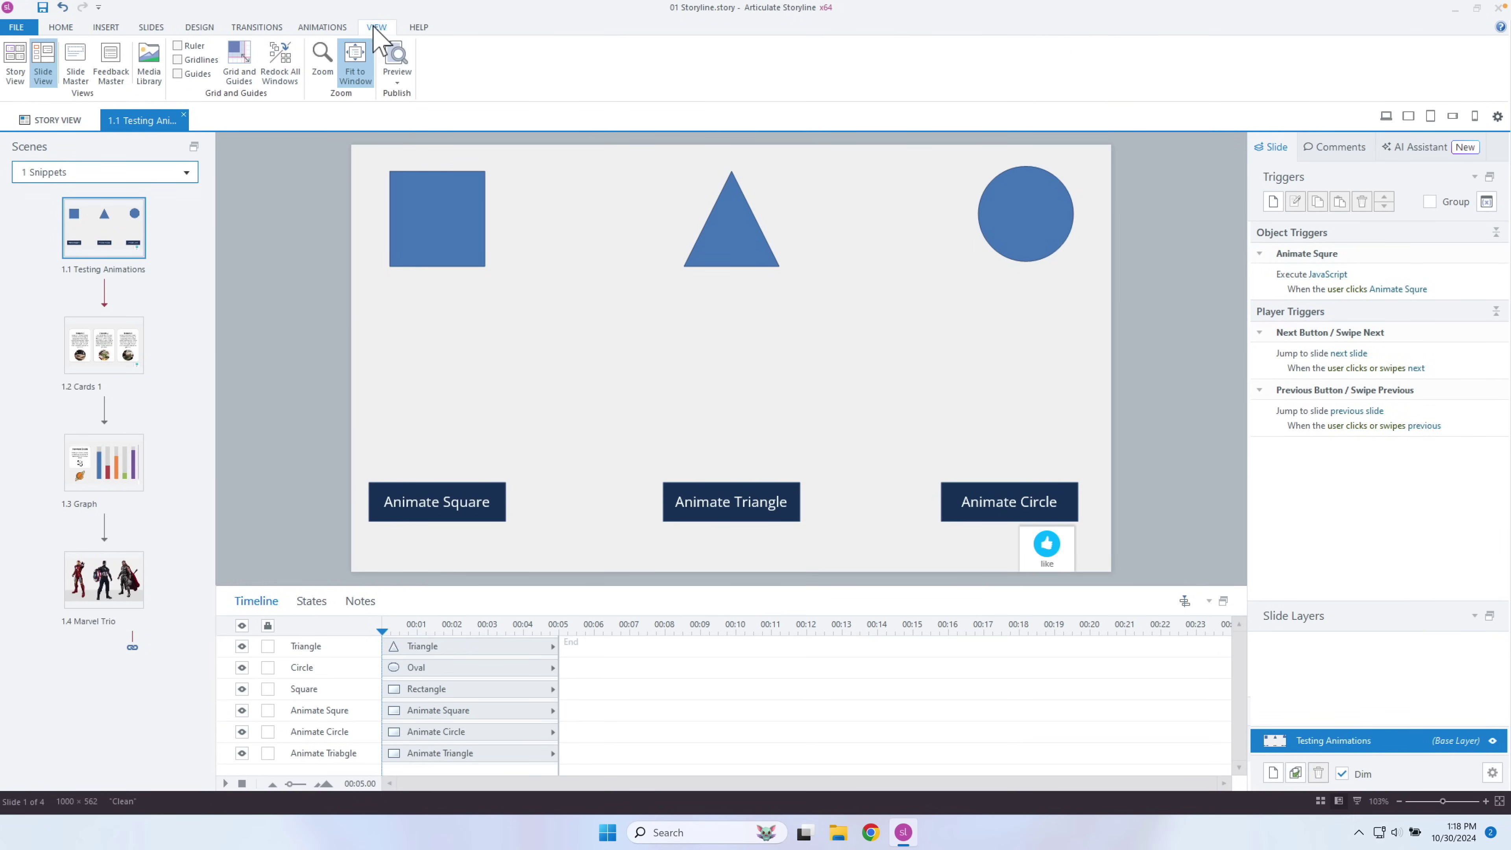
left_click(75, 61)
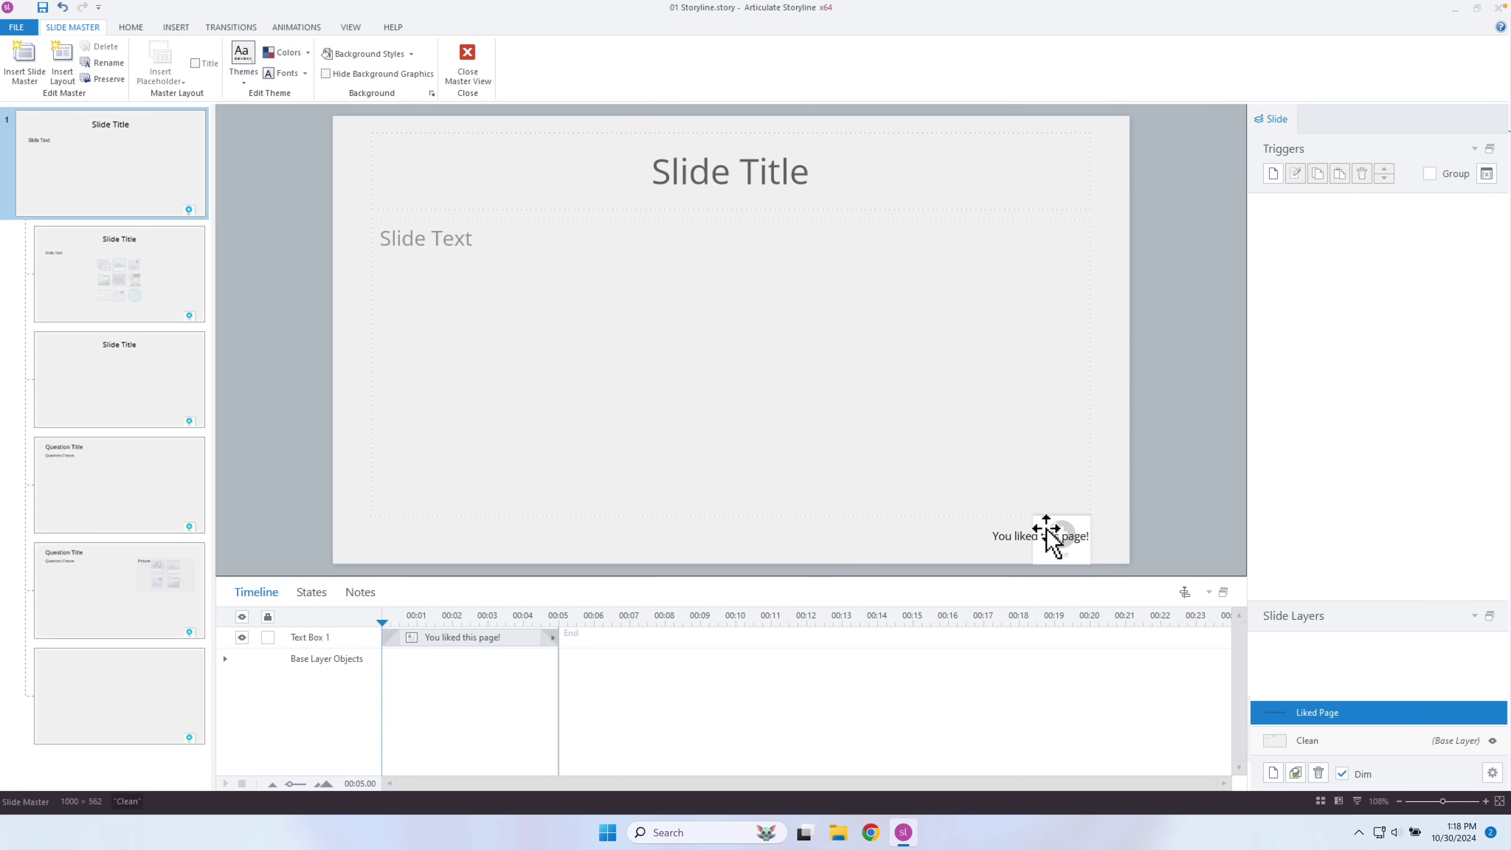
Select the Clean base layer and inspect the like button group's icon and 'like' label
left_click(1372, 743)
left_click(1063, 550)
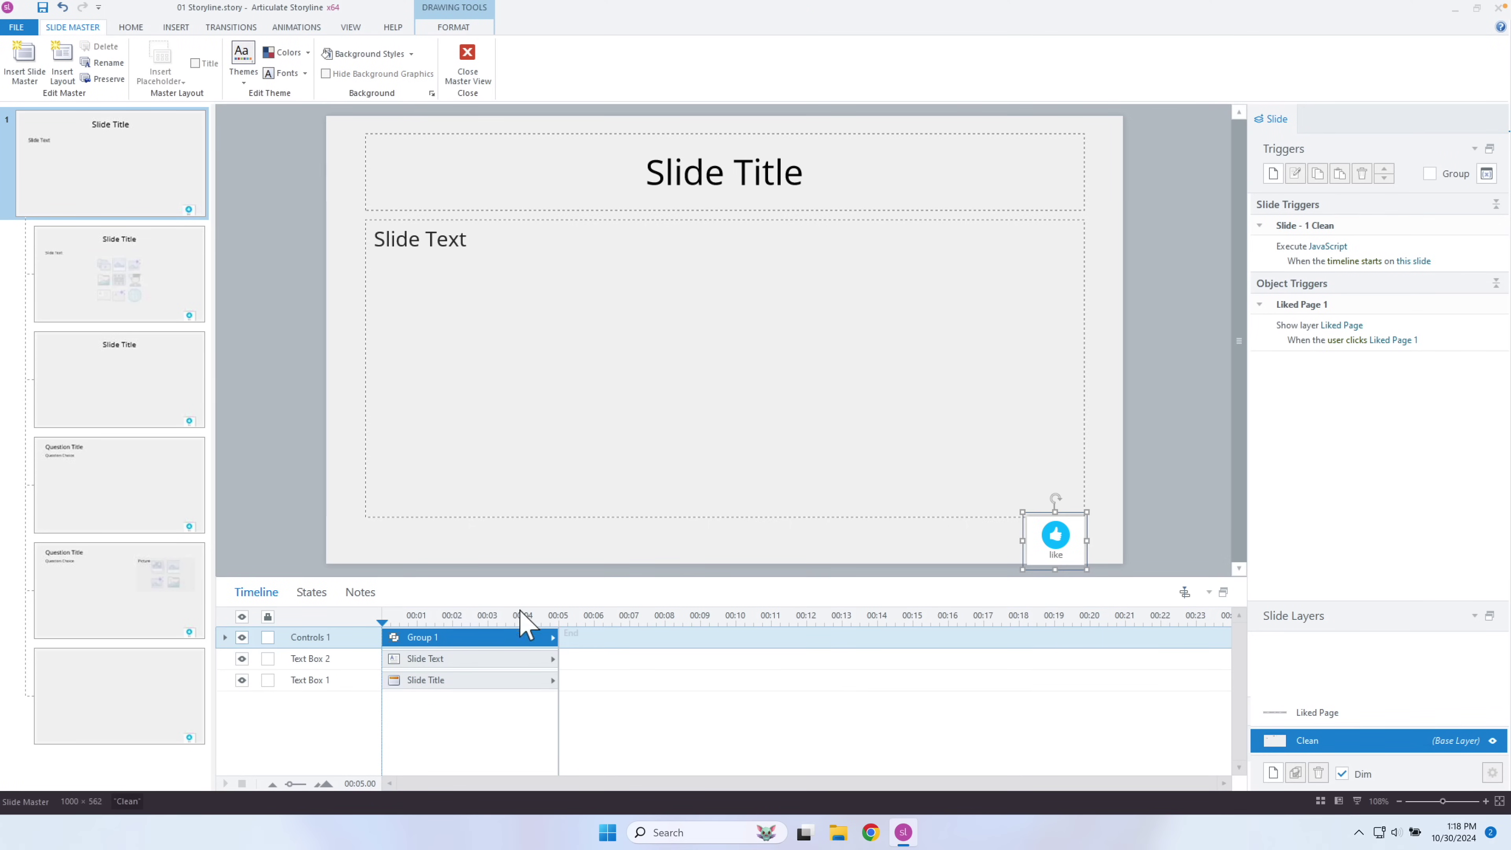
left_click(1036, 527)
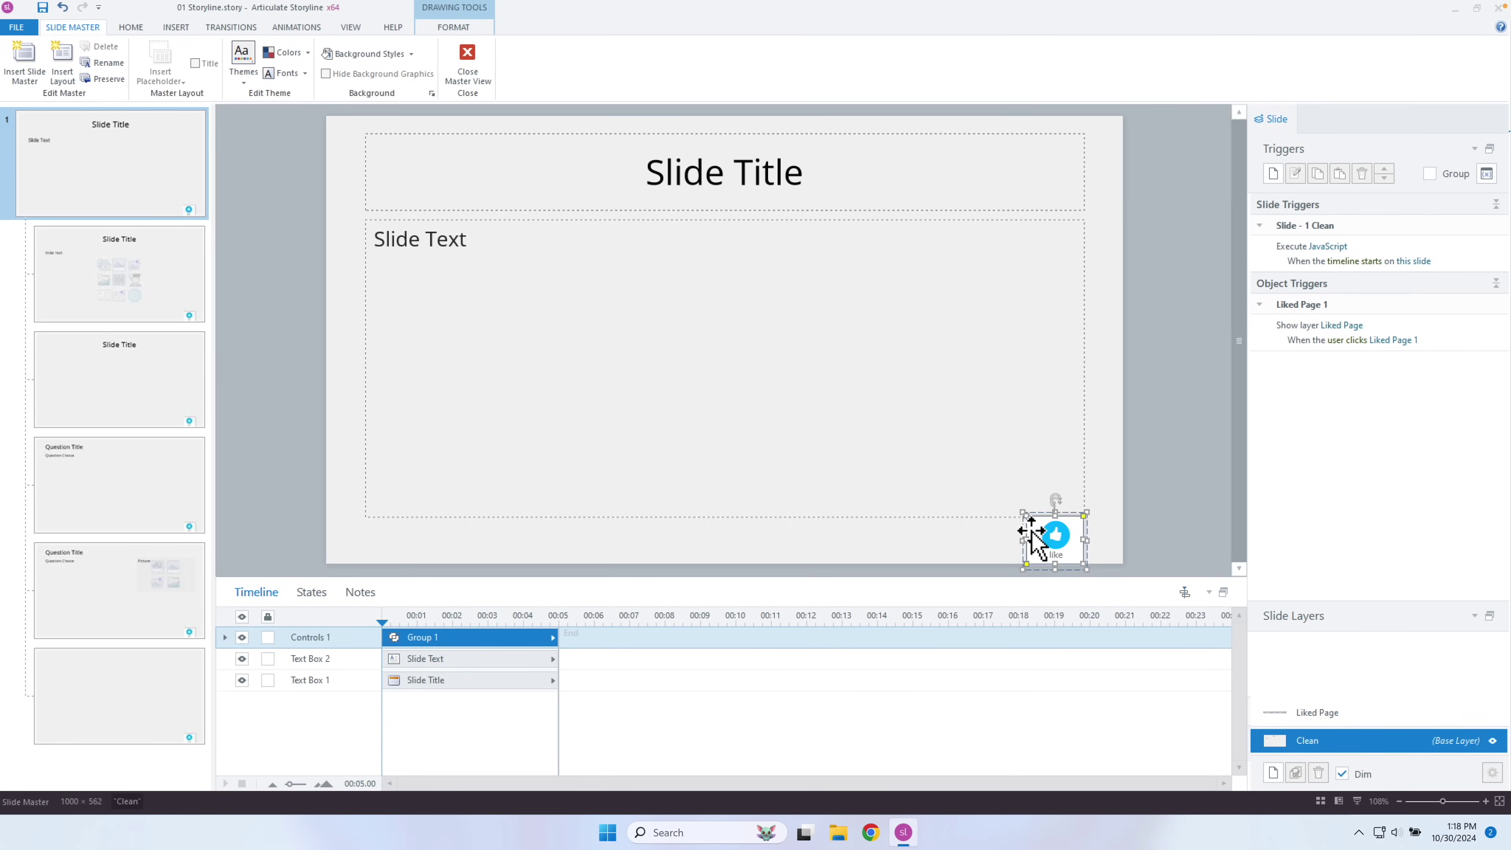
left_click(1056, 539)
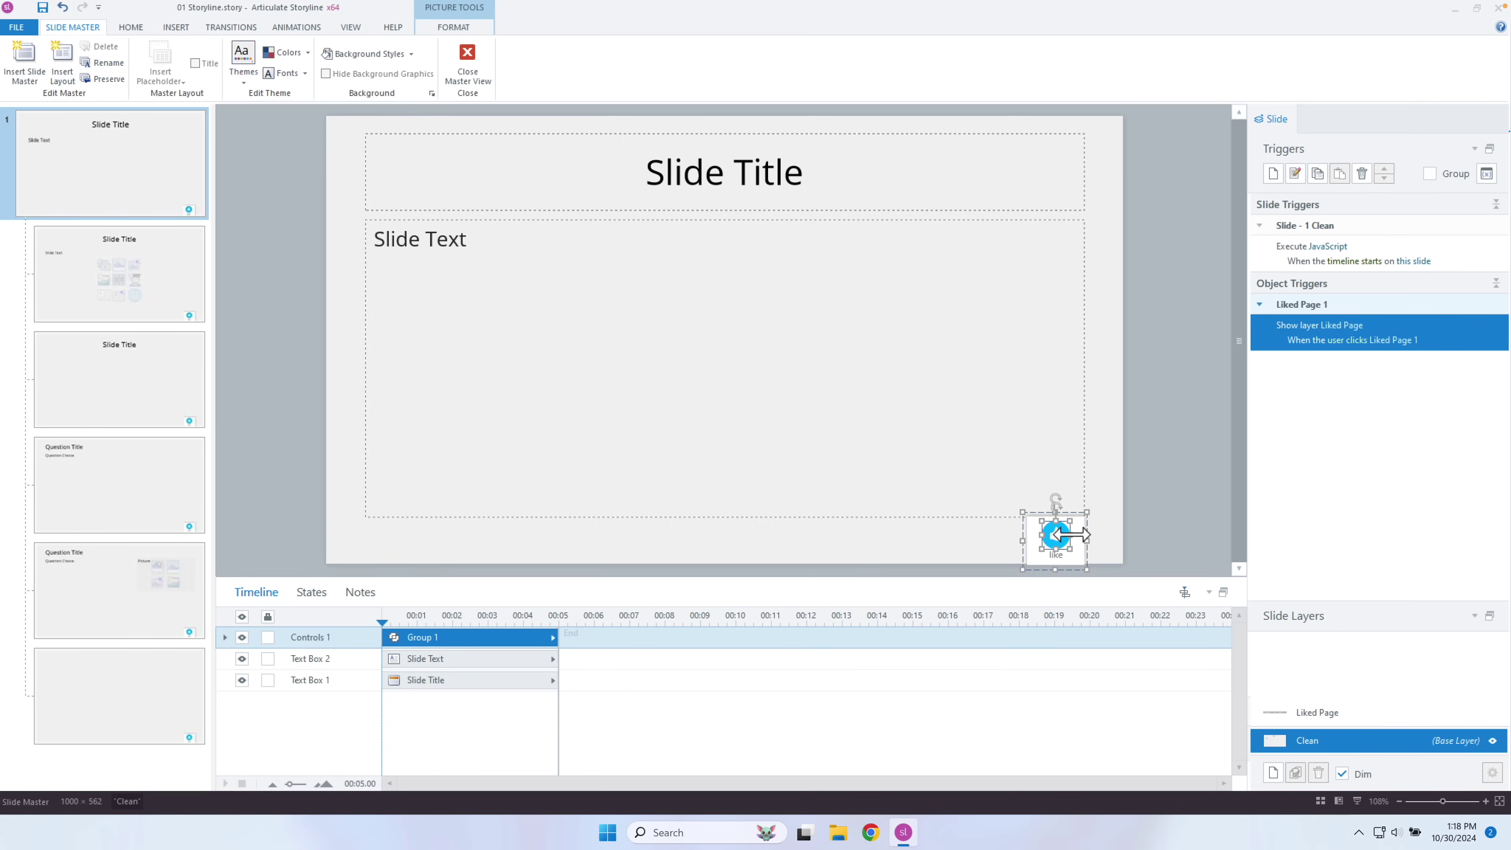
left_click(1062, 556)
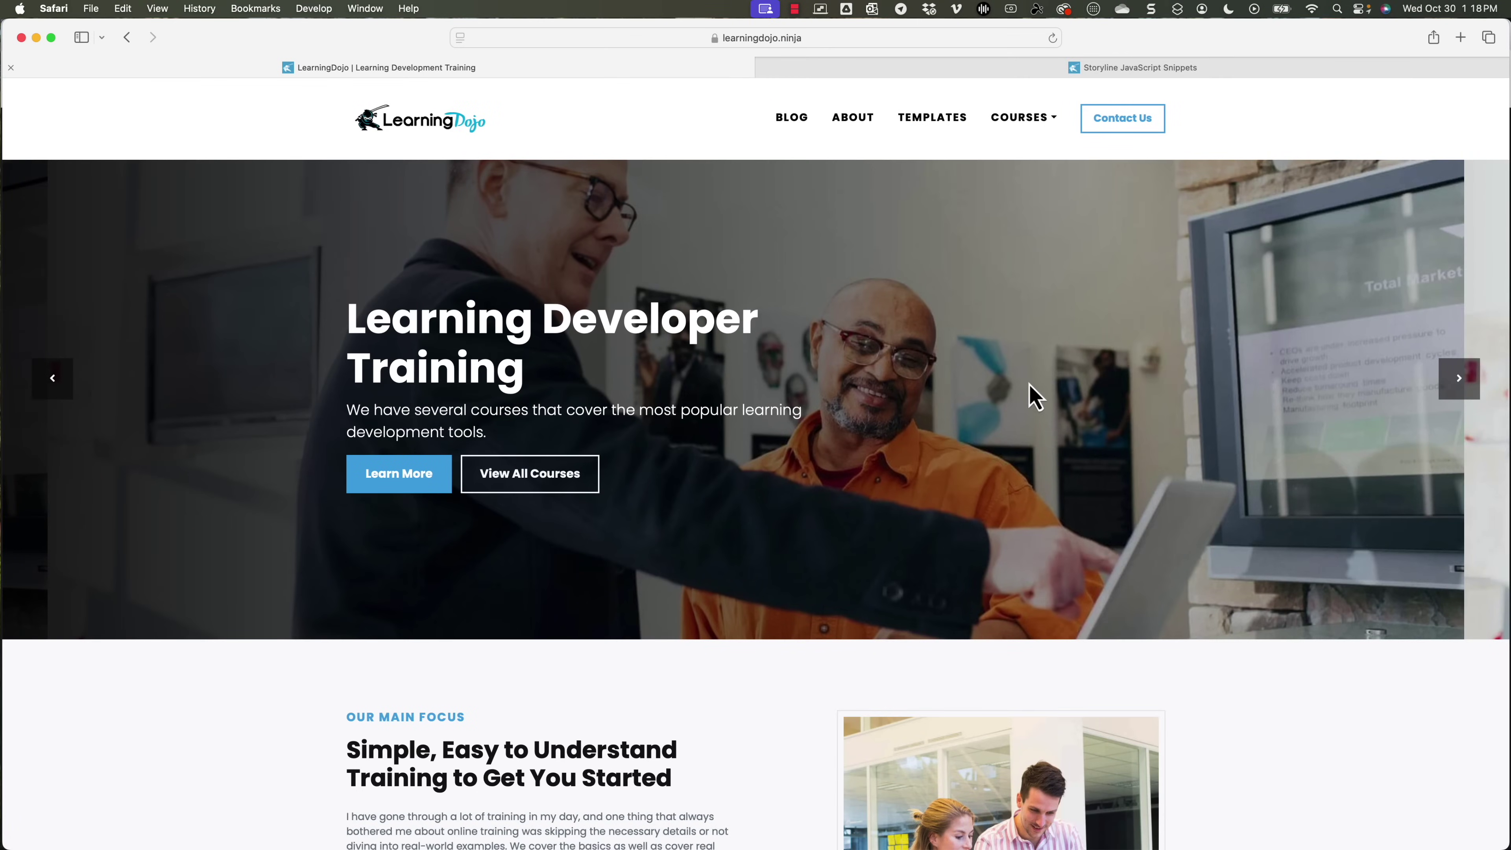
On the Storyline JavaScript Snippets tab, append gsap/ to the URL to load the GSAP Generator
left_click(1075, 74)
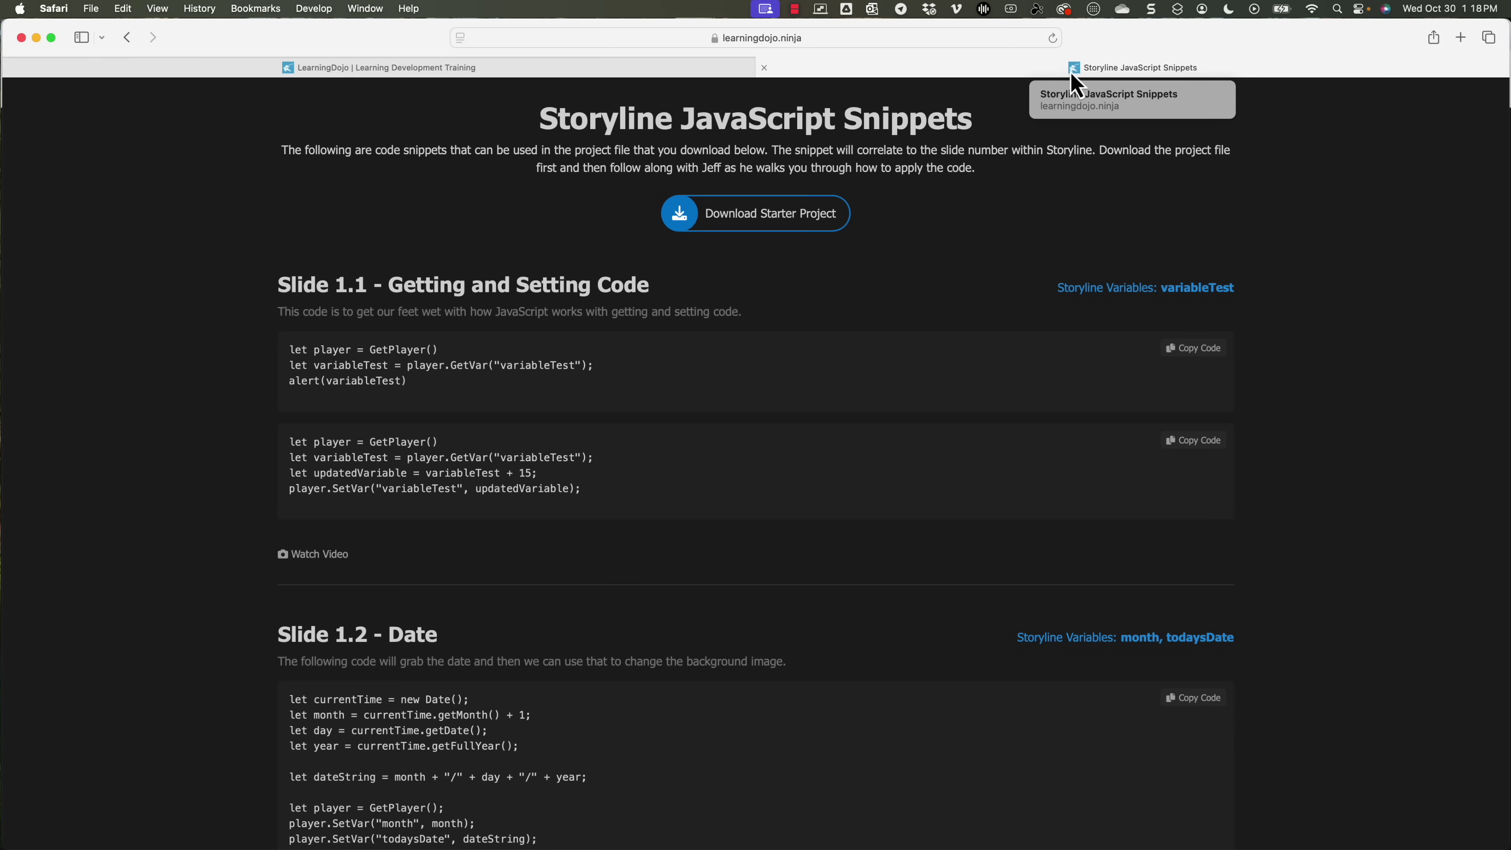
left_click(725, 39)
left_click(729, 40)
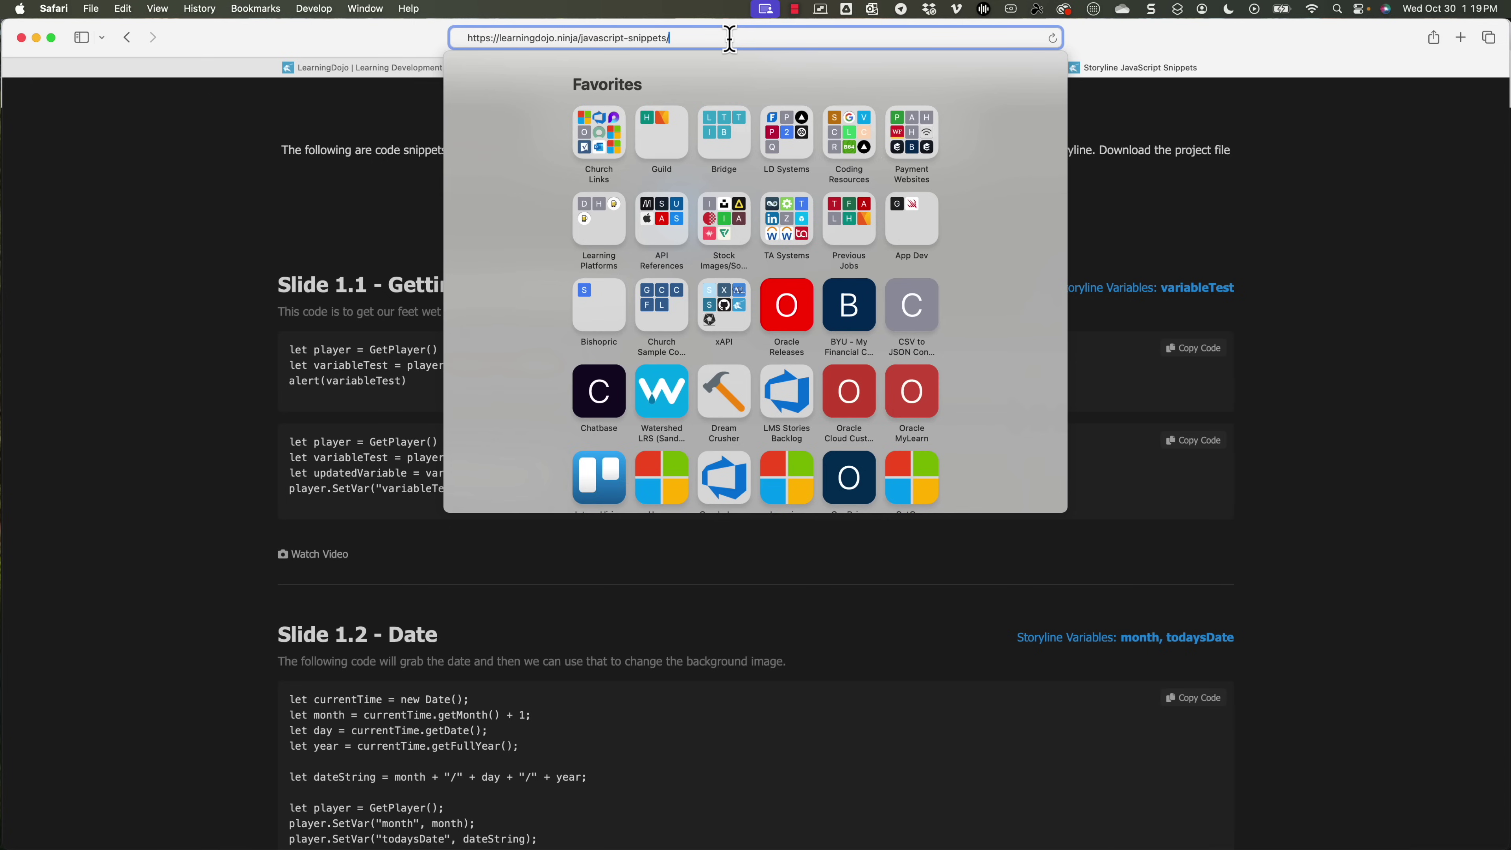
type("gsap")
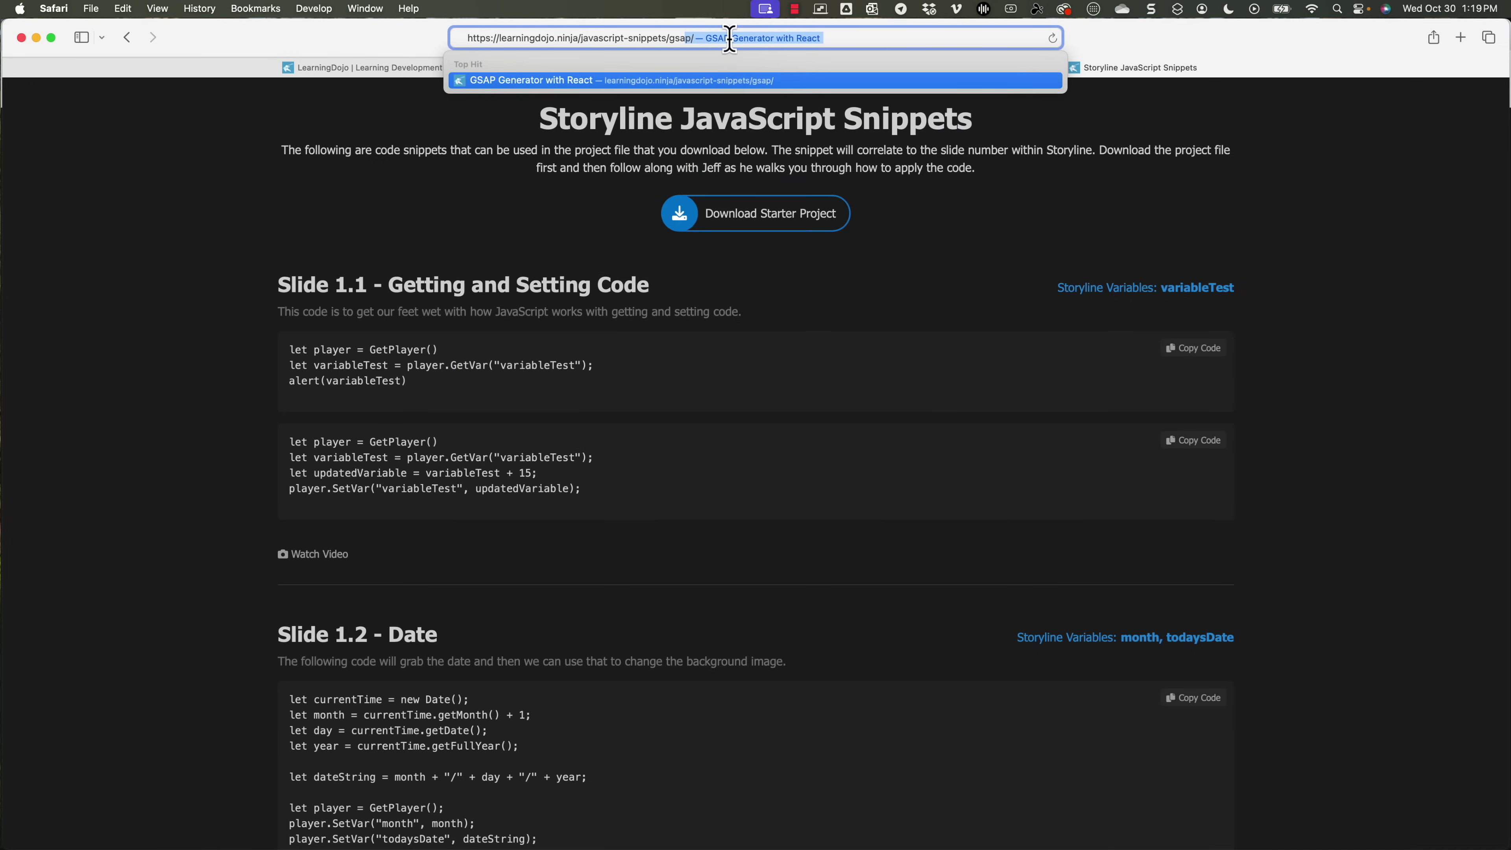
key("Return")
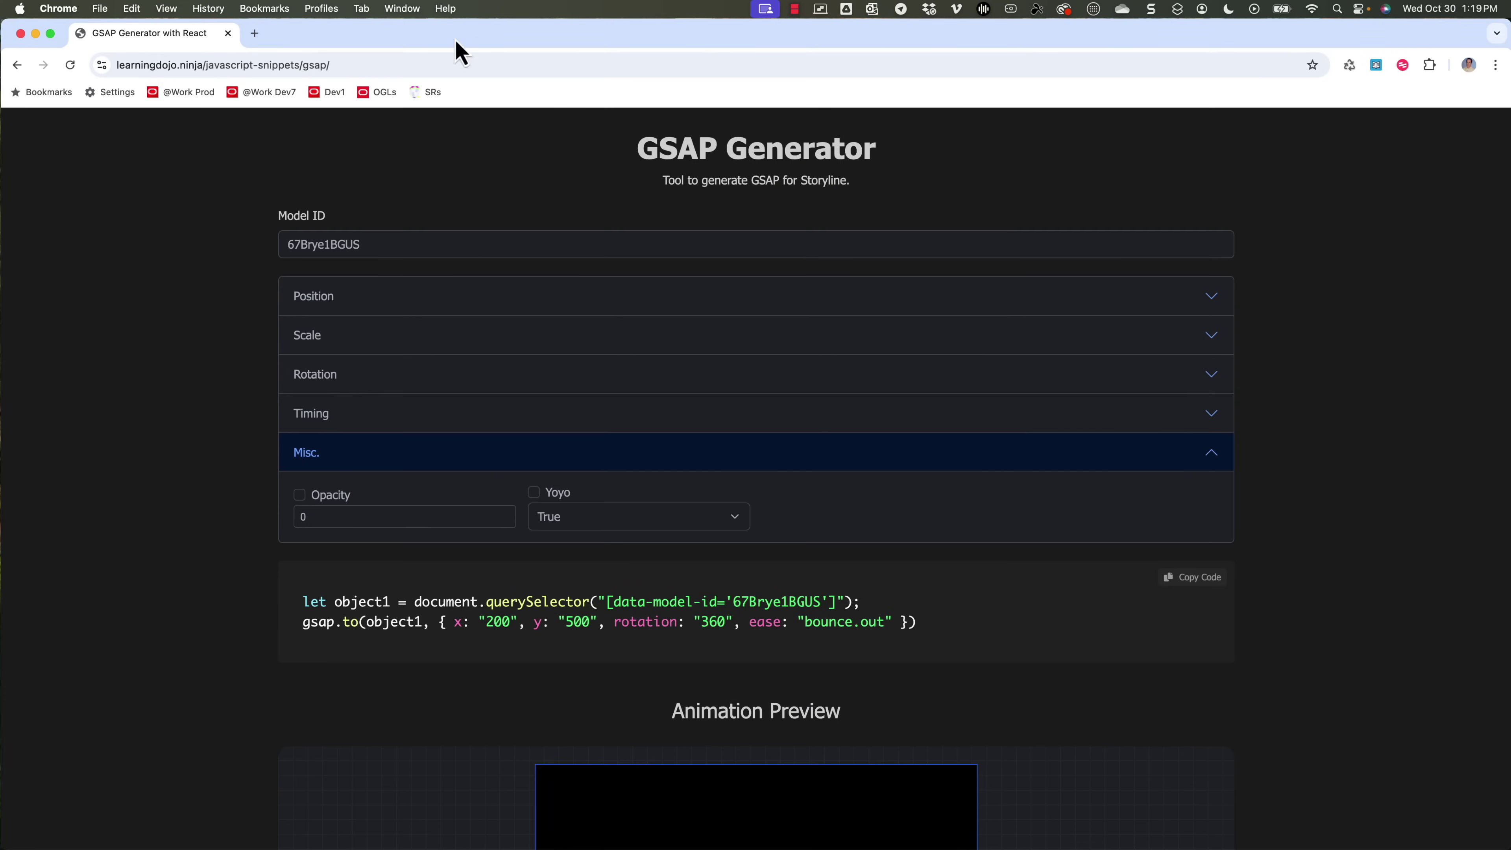
Select the GSAP Generator's existing Model ID value, then preview the Storyline course
double_click(348, 241)
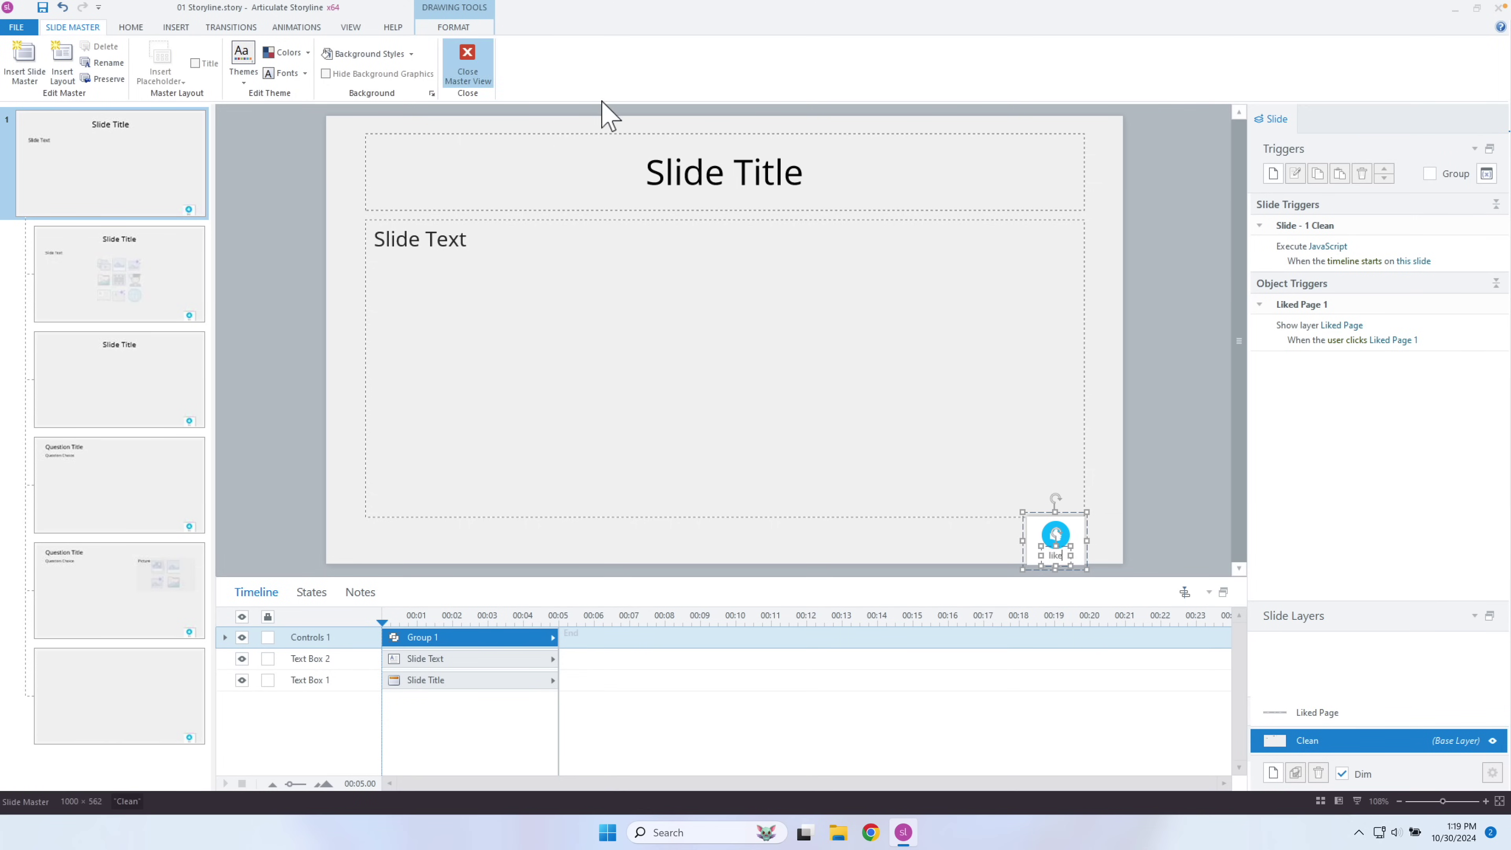
left_click(1064, 59)
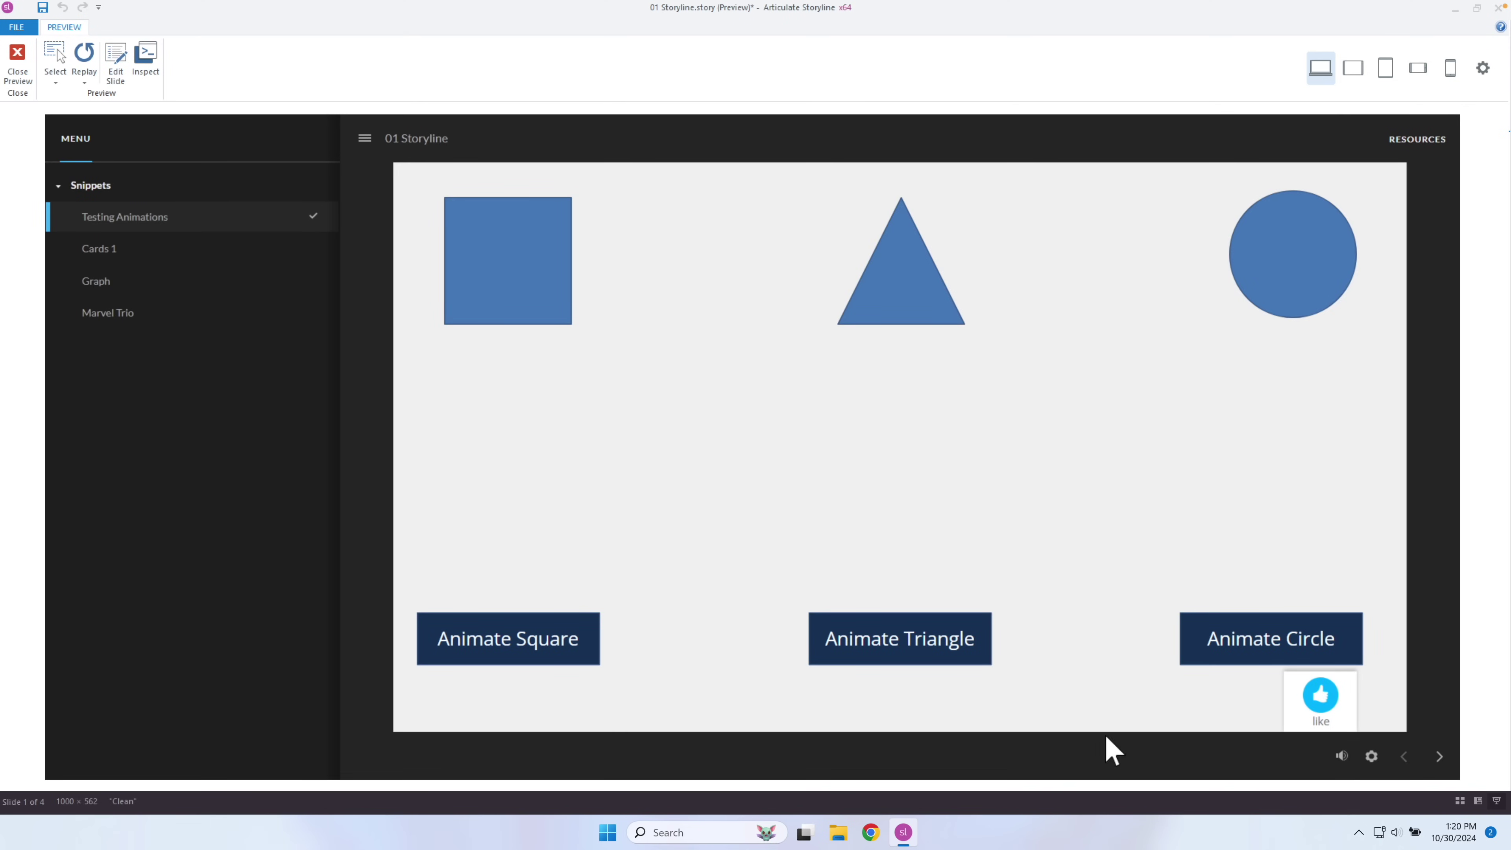
Inspect the previewed like icon in DevTools and select its Round Same Side Corner 1 element
left_click(1322, 695)
left_click(146, 60)
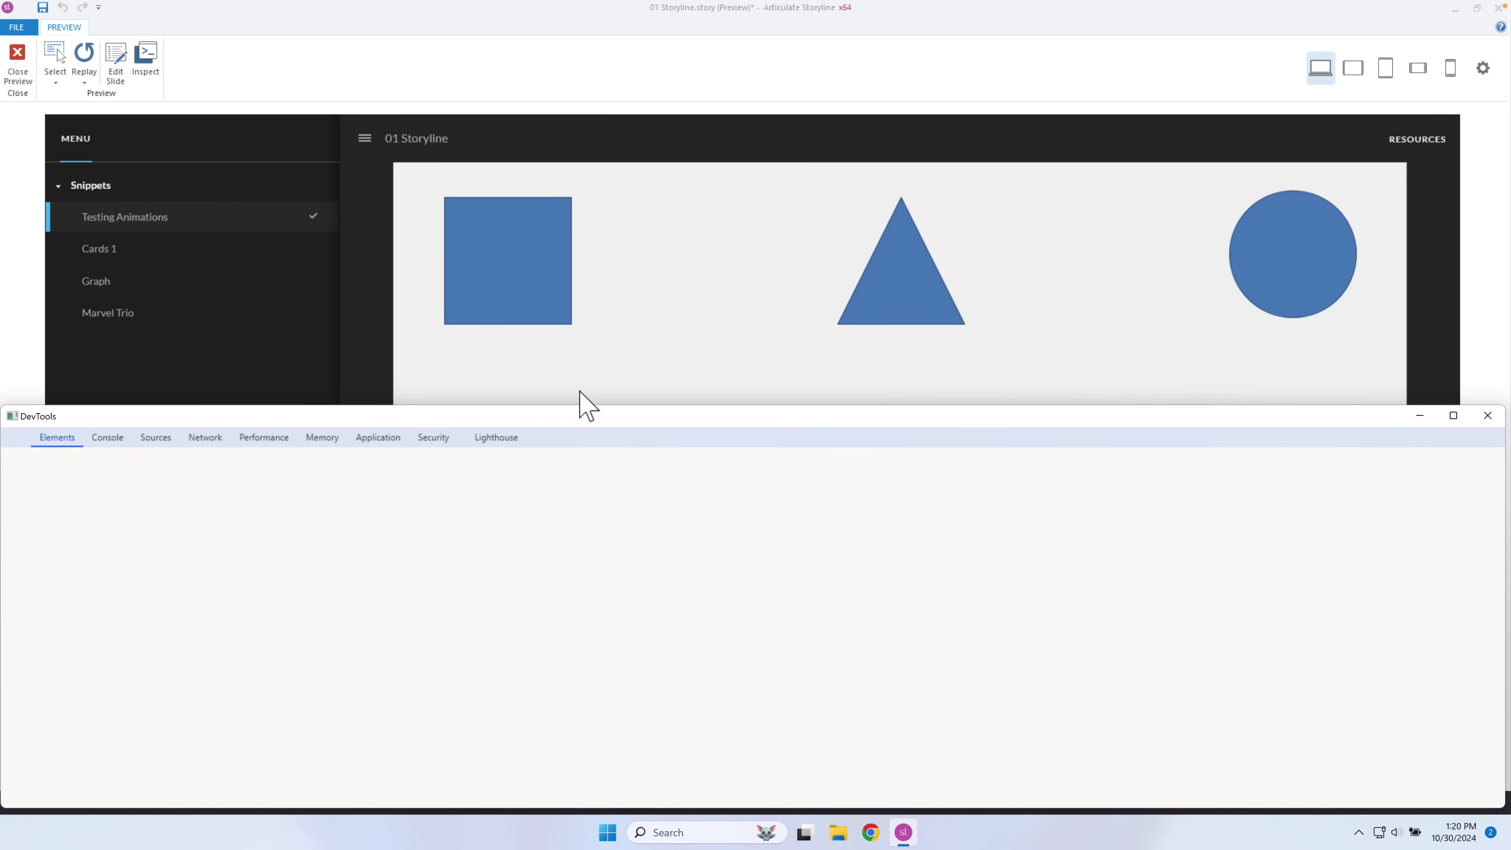
left_click_drag(583, 417, 743, 83)
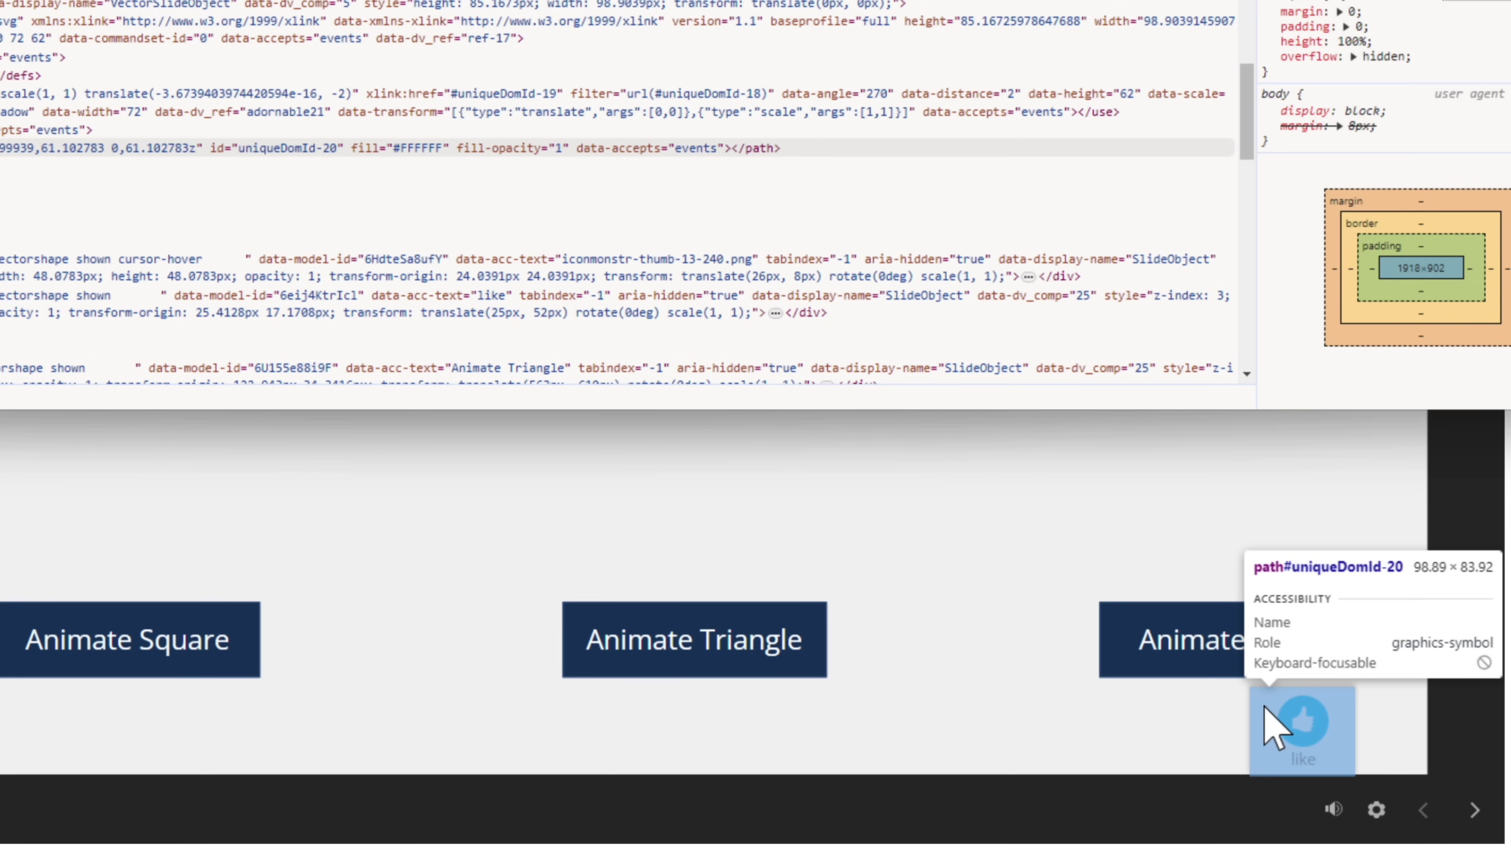
left_click(1267, 711)
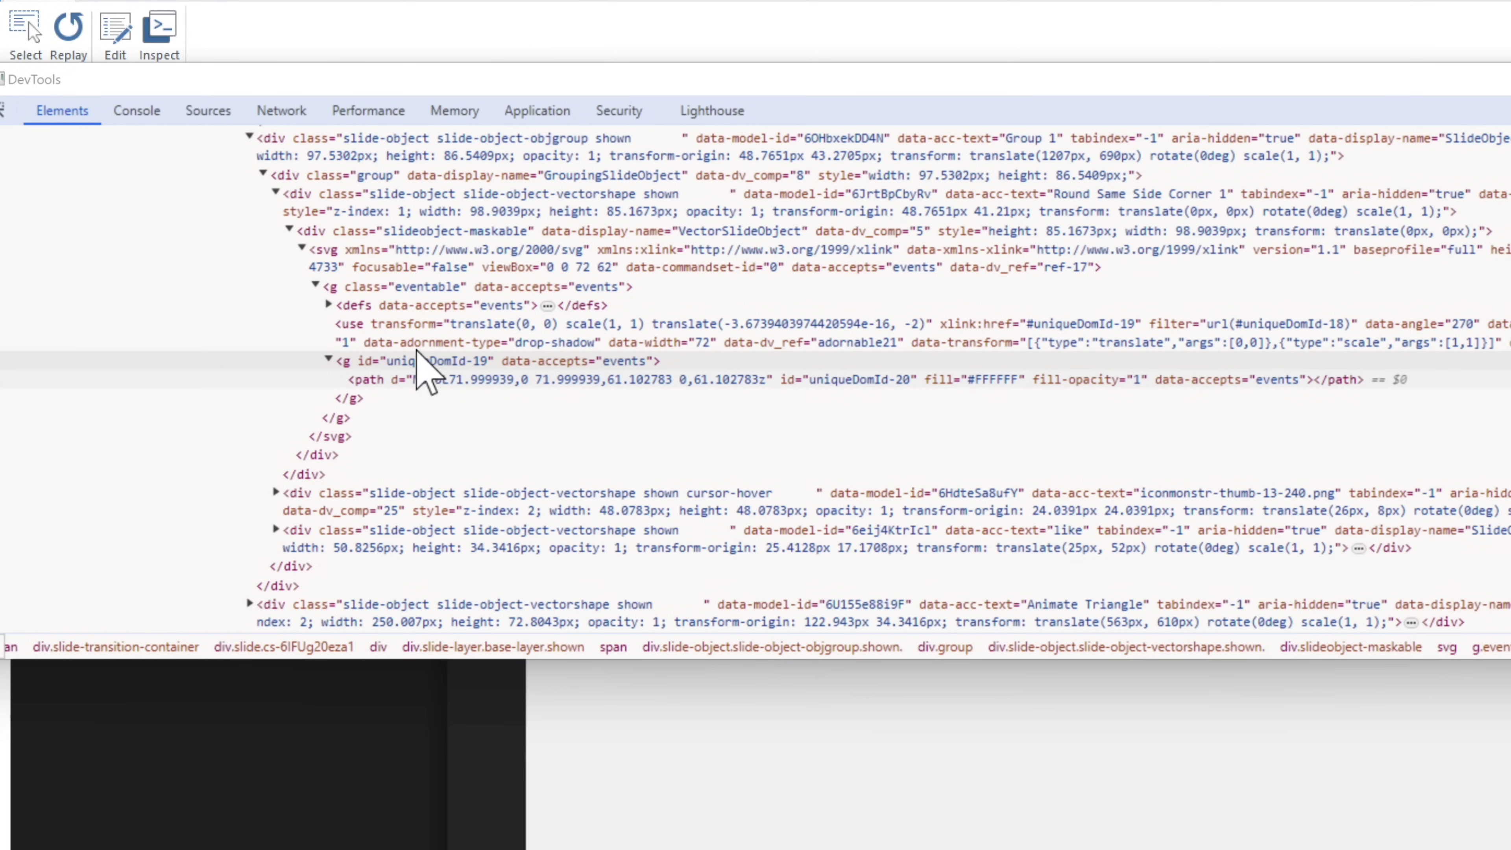
scroll(418, 344, "up", 2)
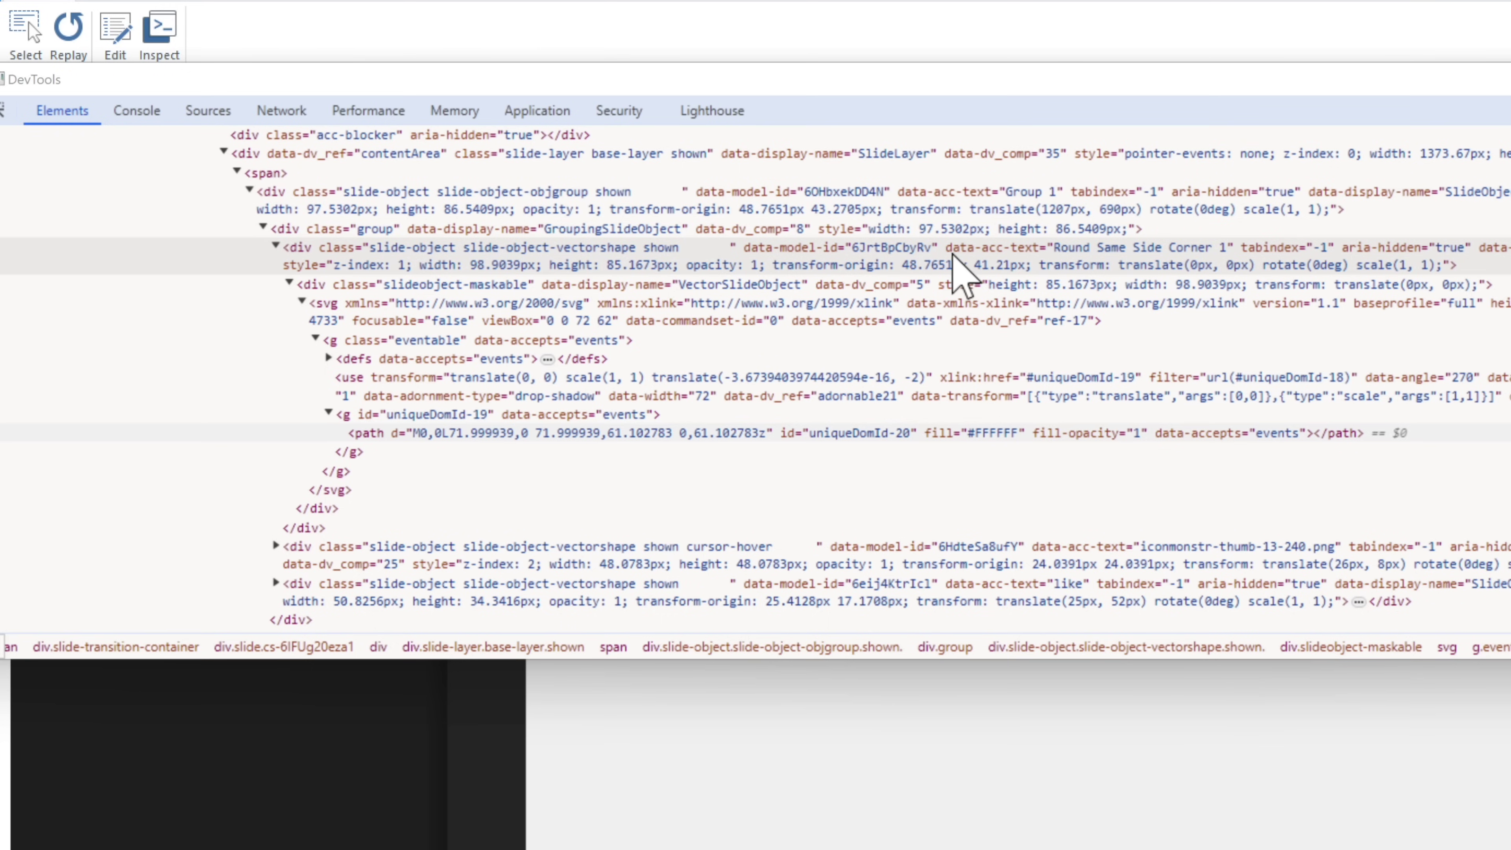
left_click(905, 262)
Copy the like button's data-model-id 6JrtBpCbyRv into the generator's Model ID field
double_click(906, 246)
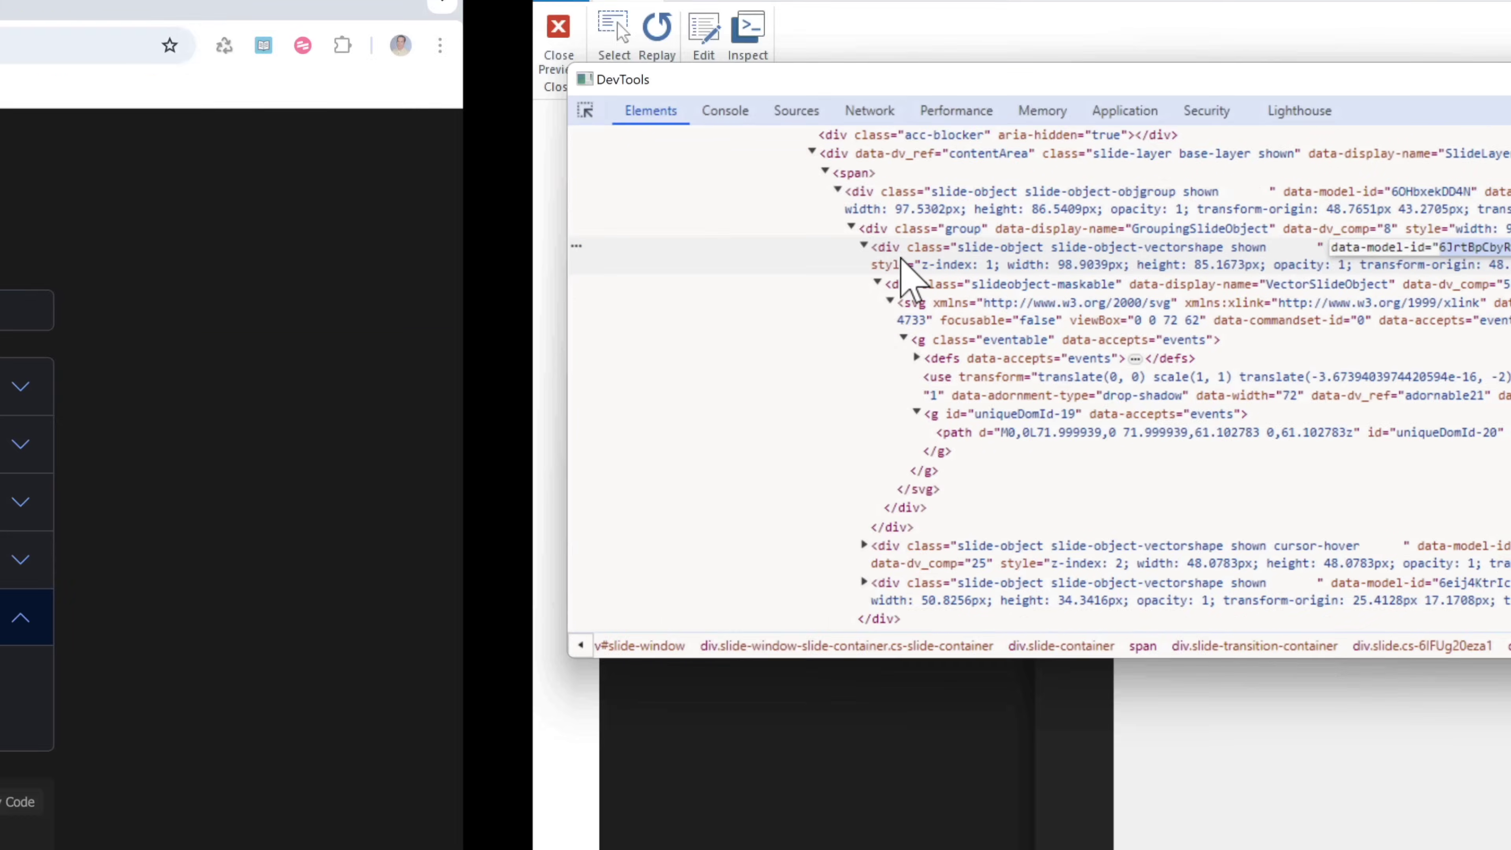
key("super+Tab")
double_click(363, 244)
type("6JrtBpCbyRv")
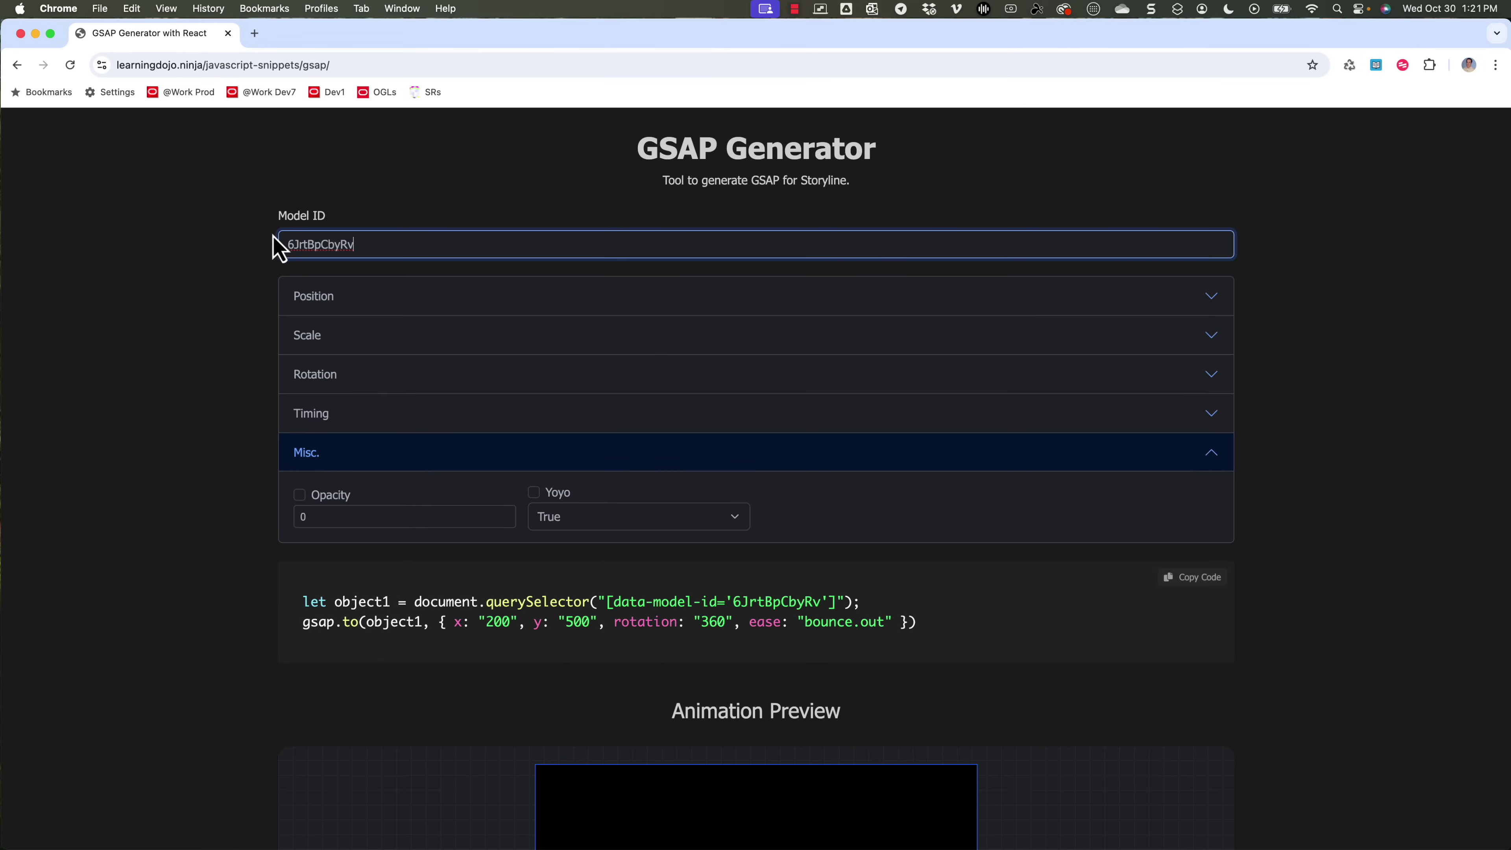
left_click(183, 390)
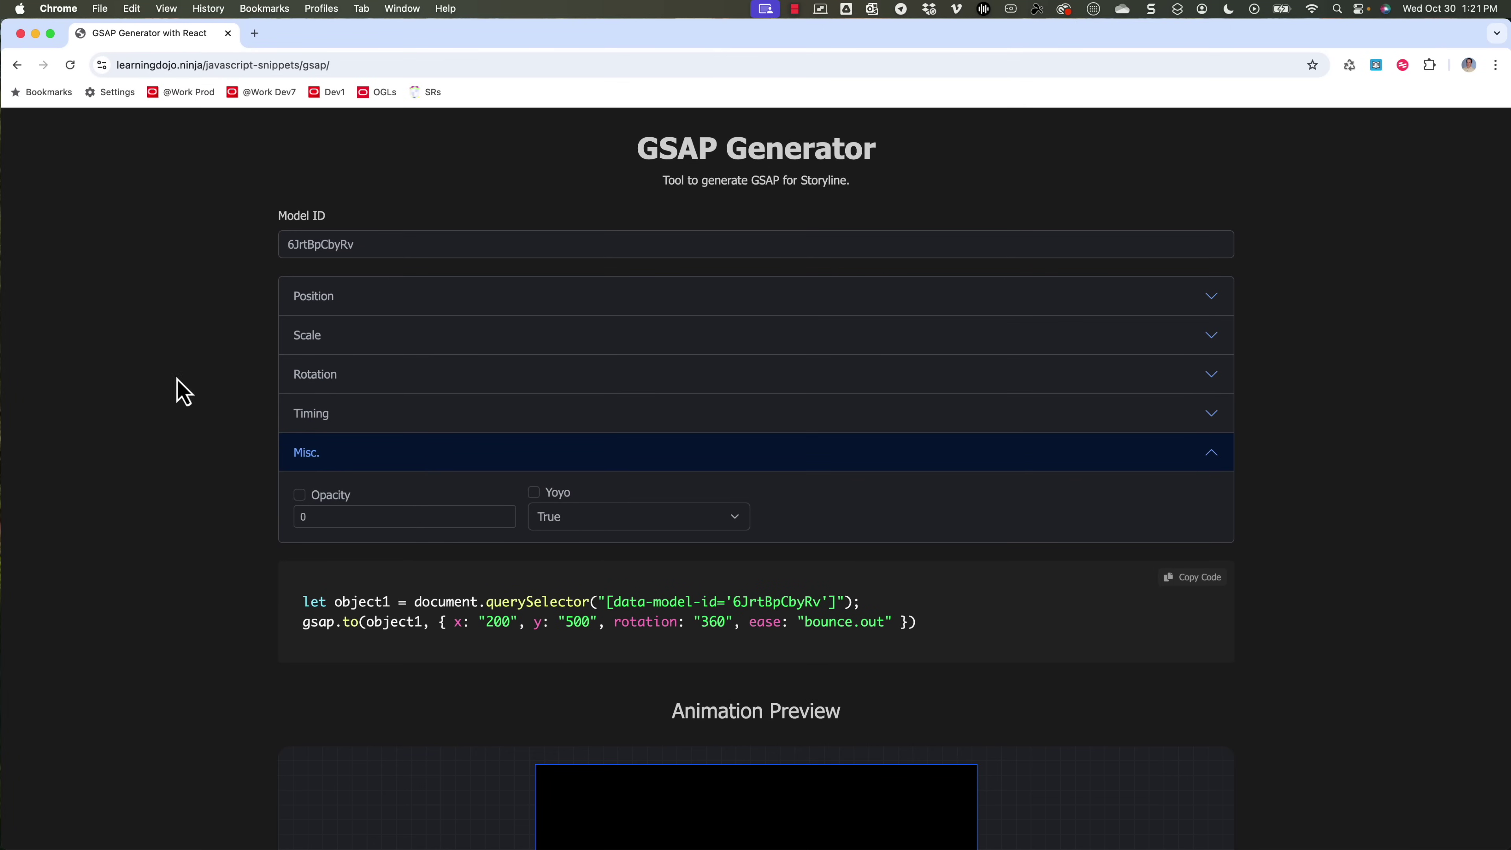
Remove the bounce.out ease, 360 rotation, and x and y offsets from the generated code
left_click(381, 419)
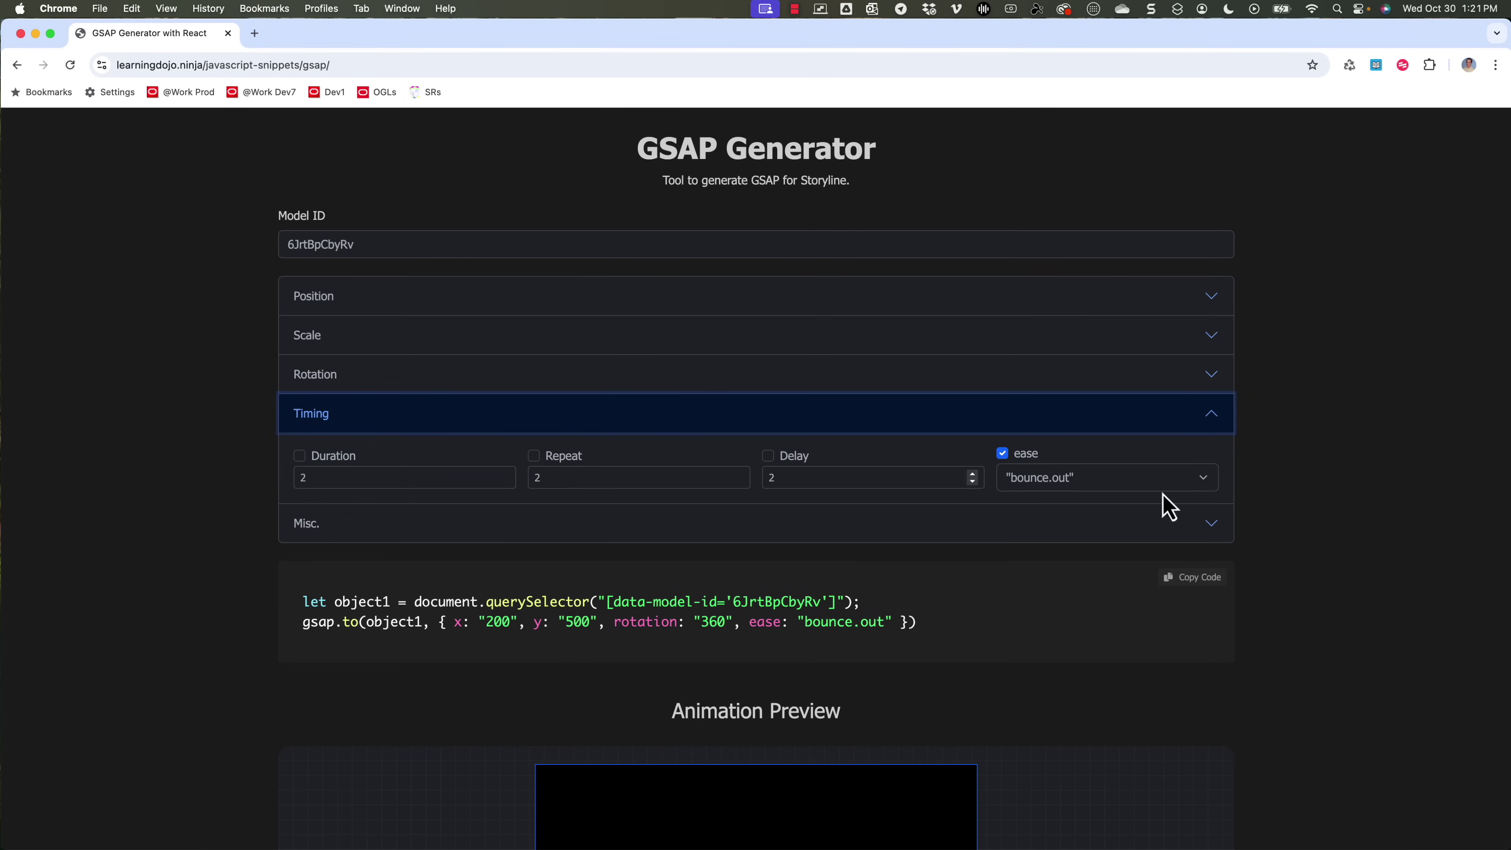
left_click(1004, 457)
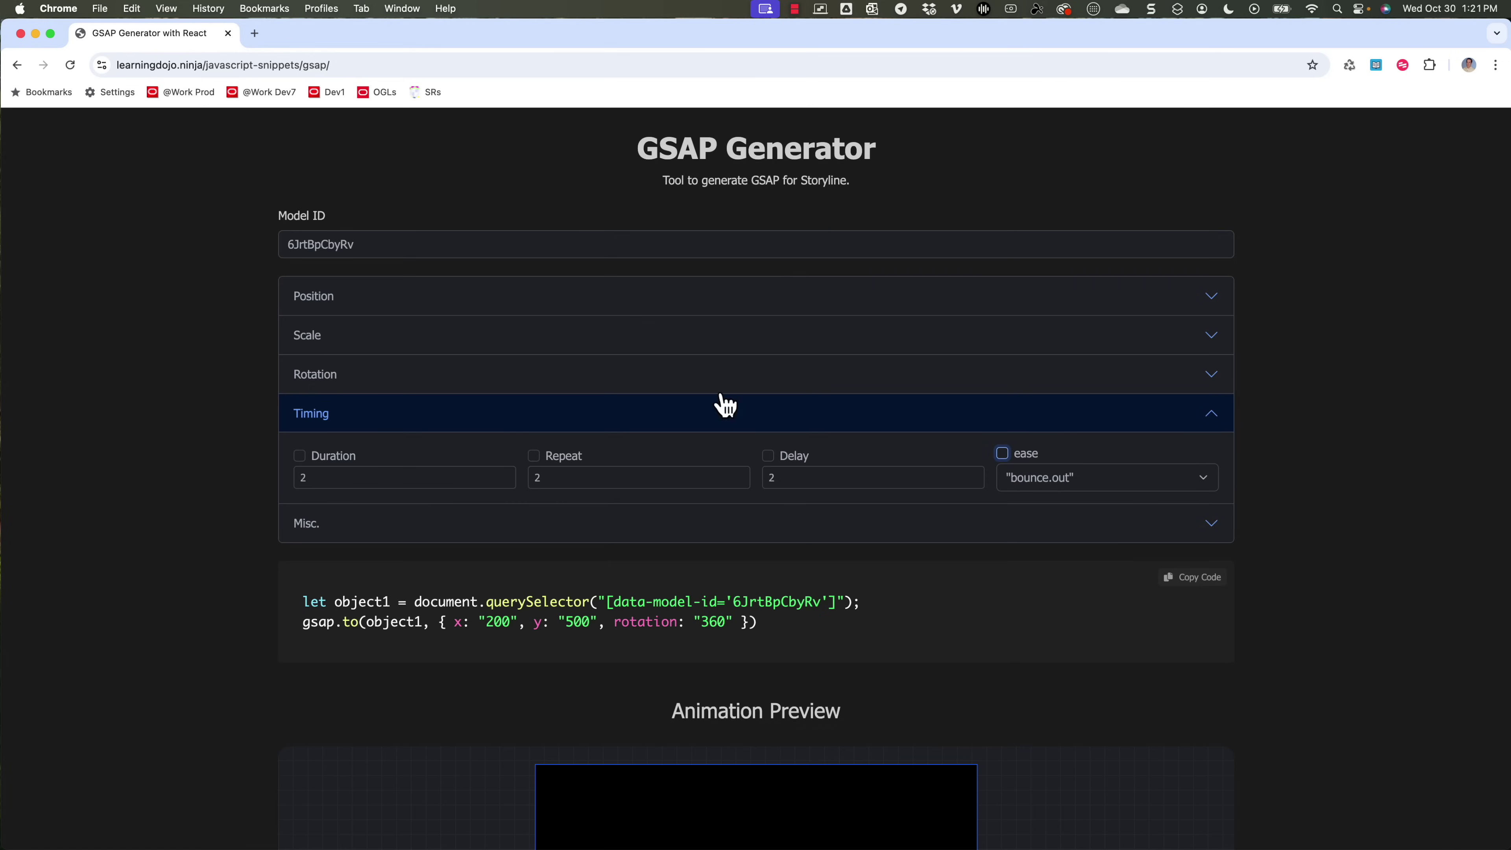
left_click(592, 381)
left_click(300, 415)
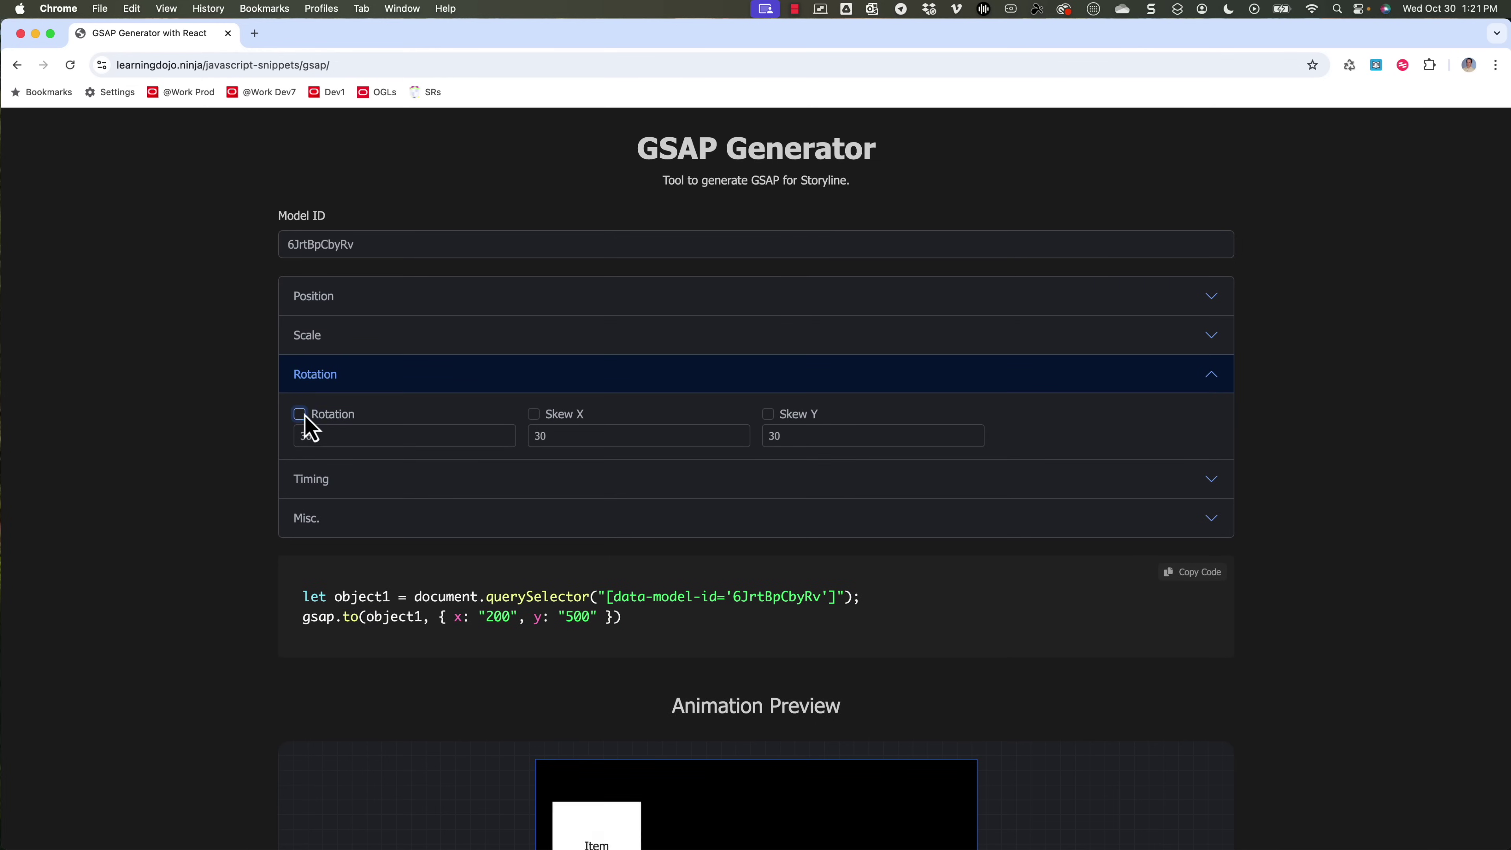
left_click(346, 308)
left_click(534, 337)
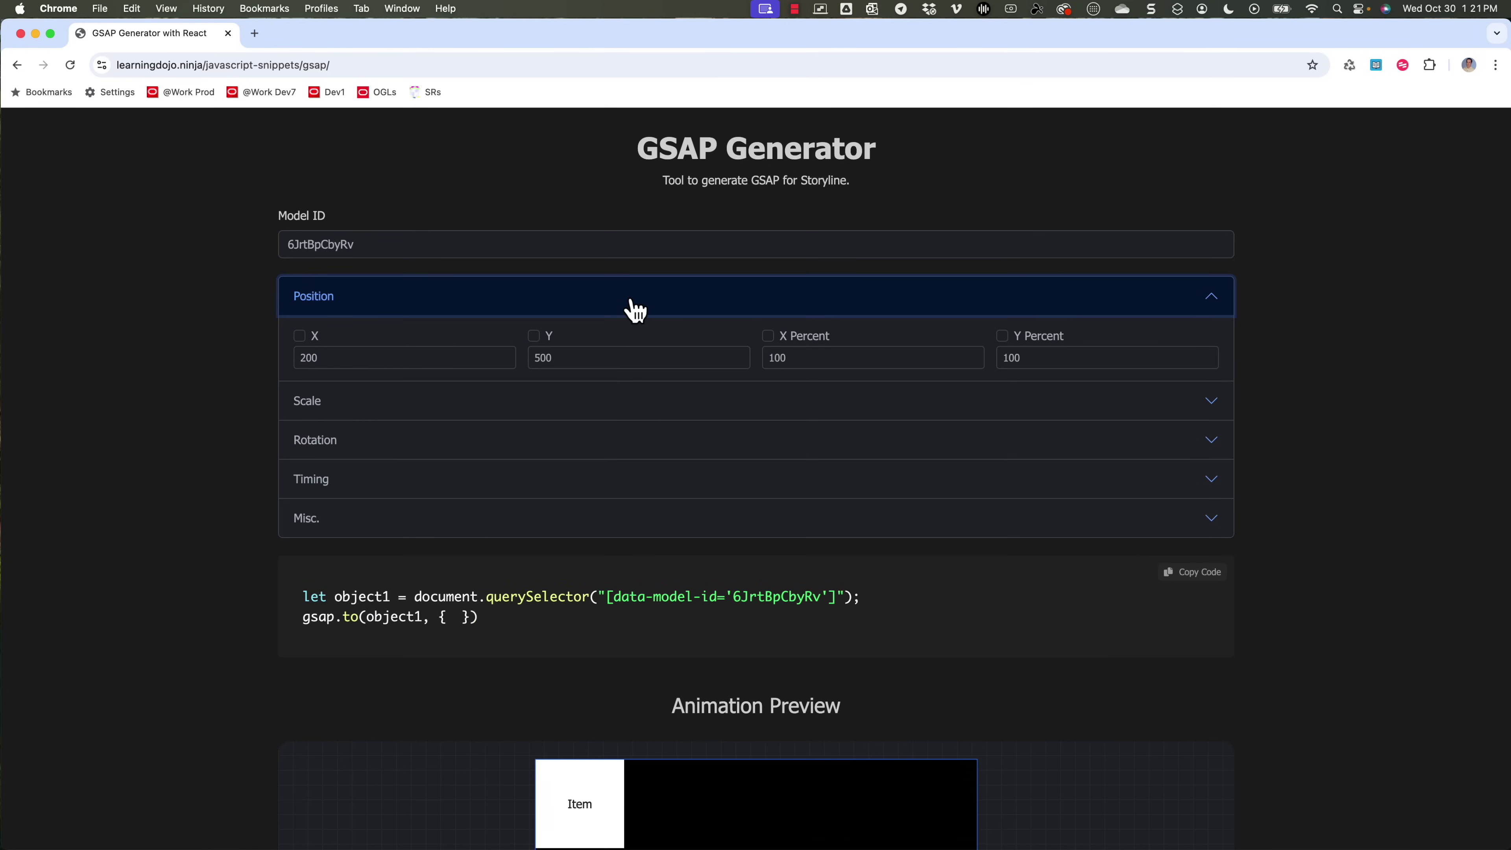
left_click(629, 311)
Enable Scale X and set it to 2
left_click(565, 342)
left_click(534, 375)
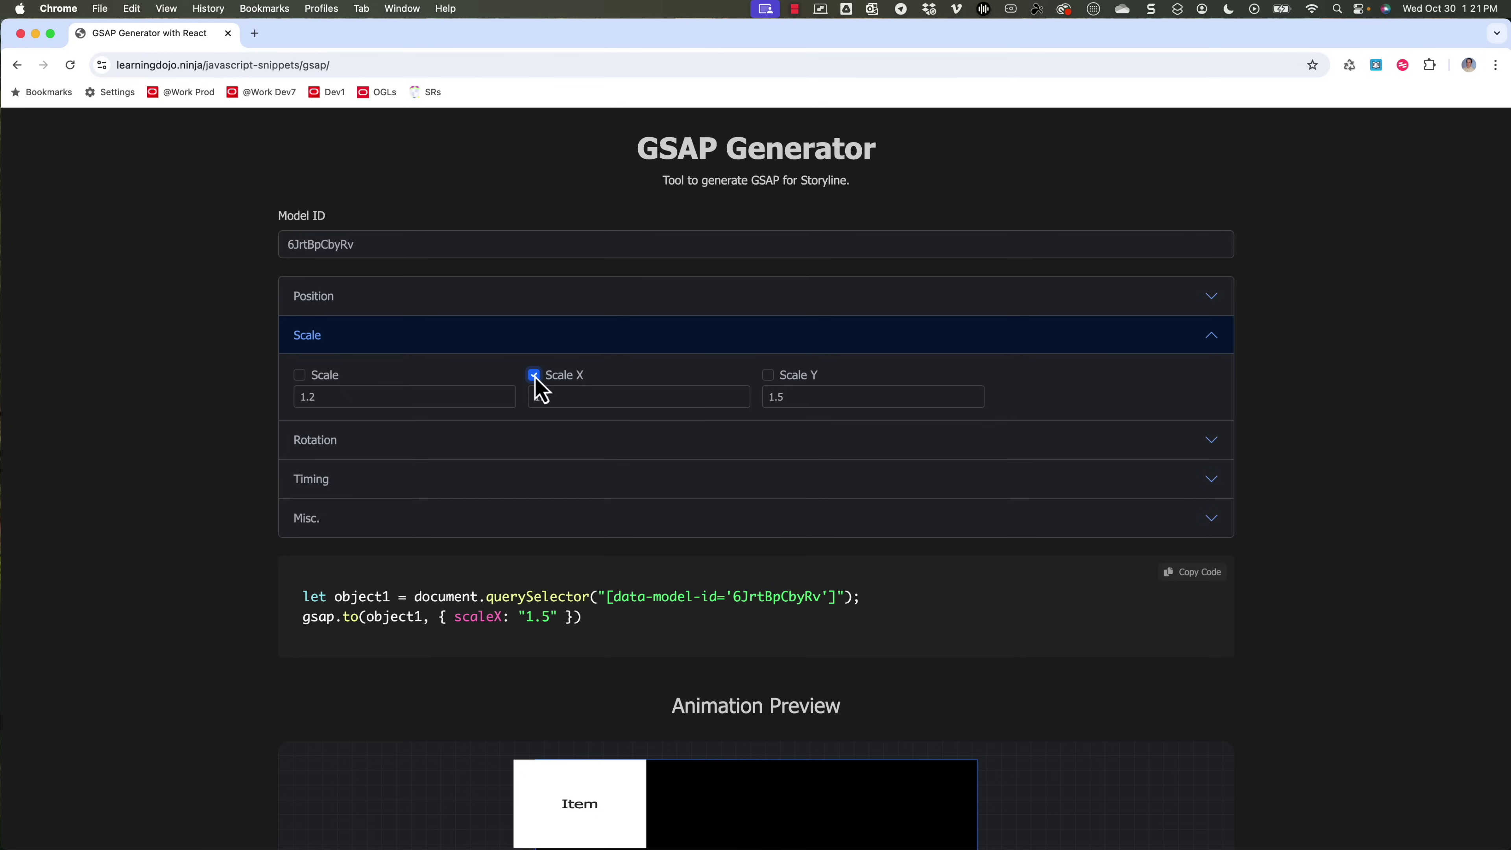
left_click_drag(552, 398, 525, 410)
type("2")
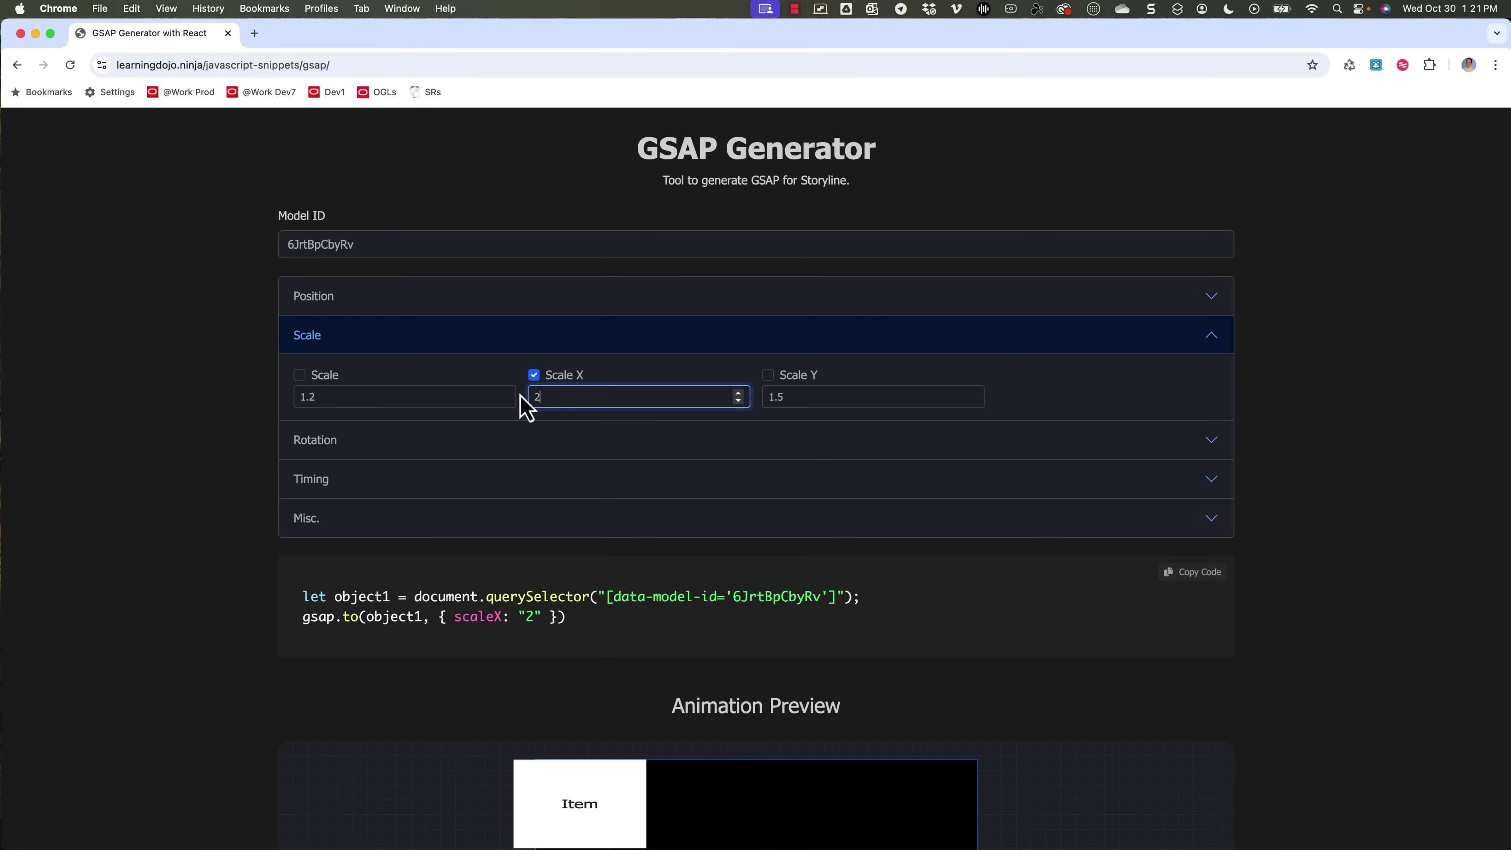
type(".4")
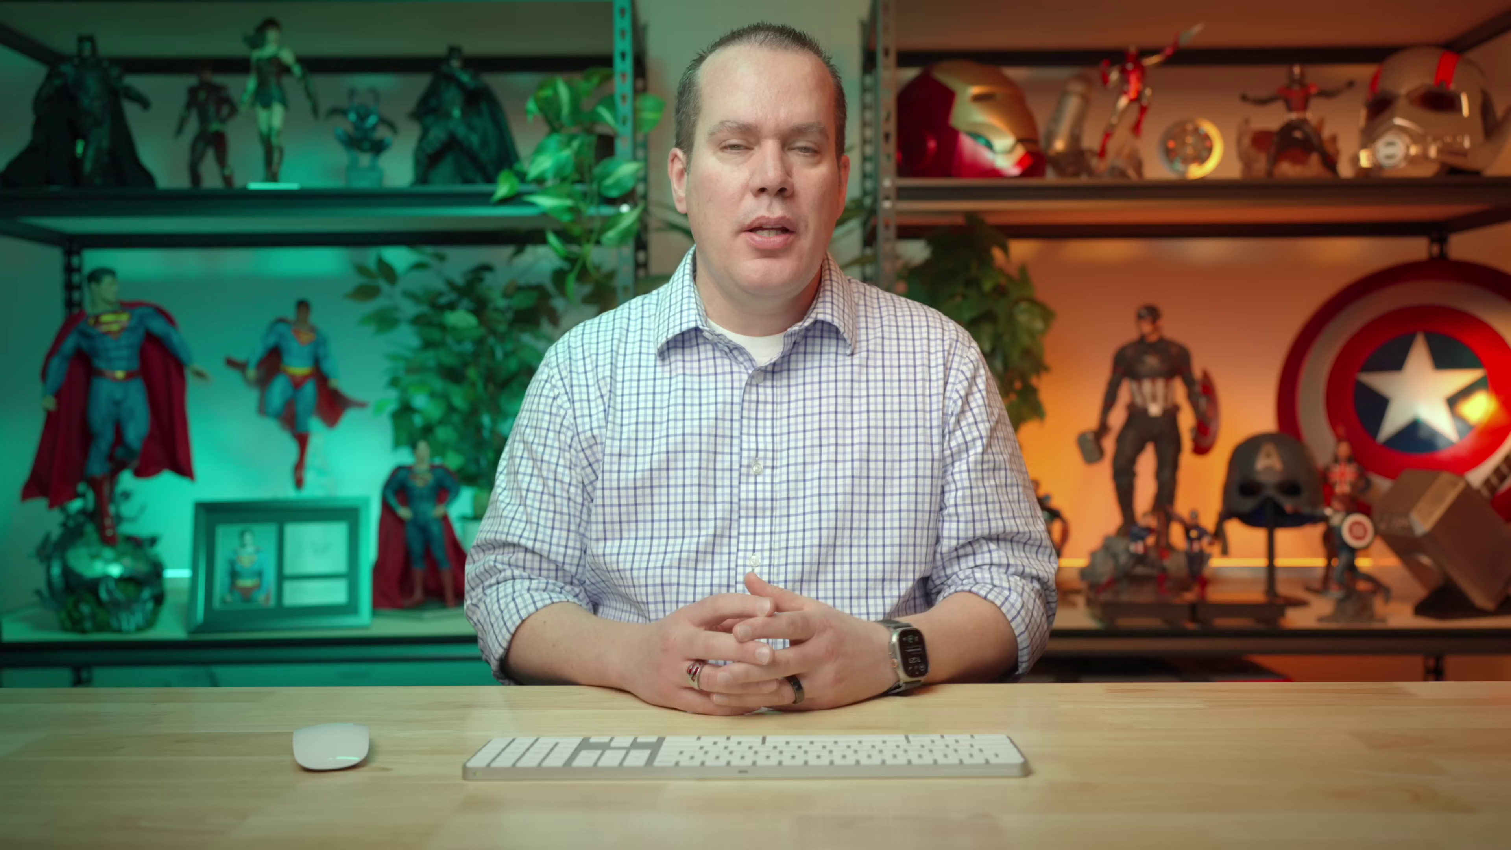